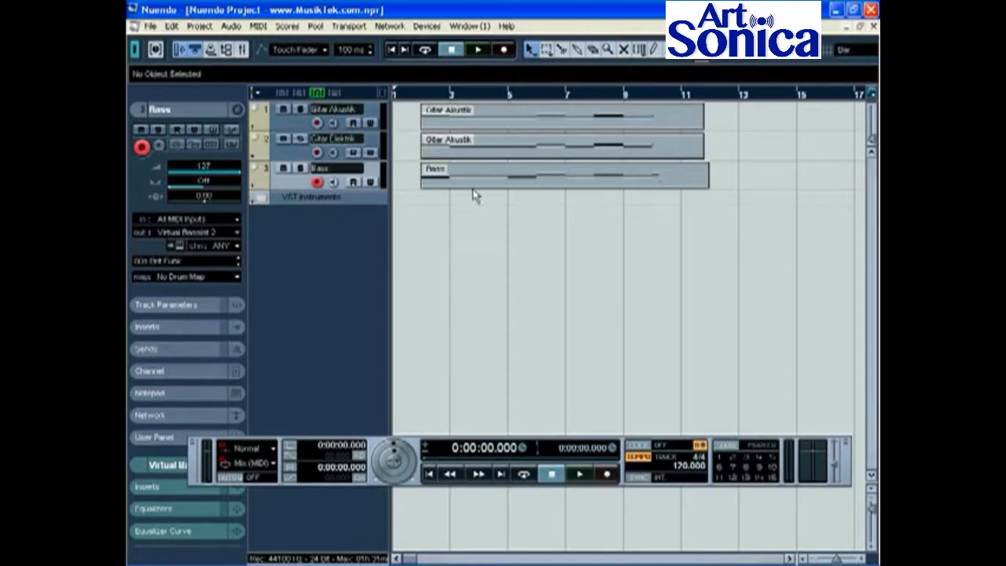
Load Hypersonic 2 into VST instrument slot 6, close the instrument rack and move the Hypersonic 2 window fully into view
click(425, 27)
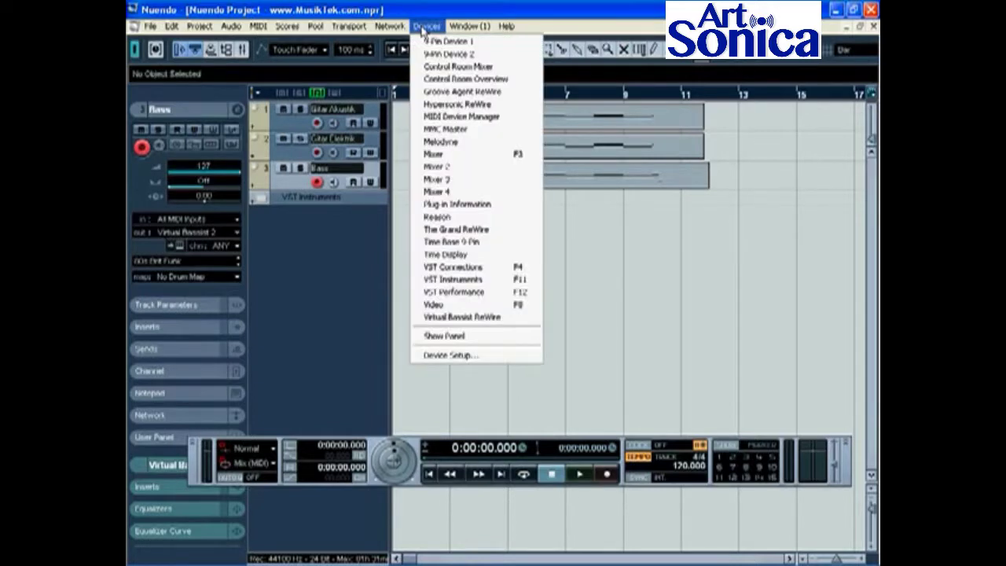
click(494, 280)
click(661, 362)
click(662, 362)
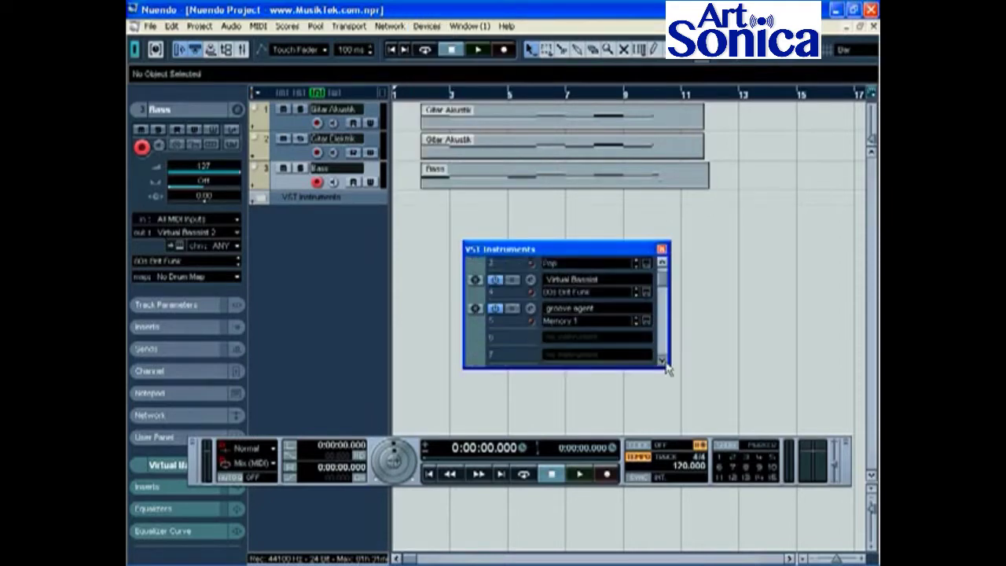
click(661, 362)
click(577, 310)
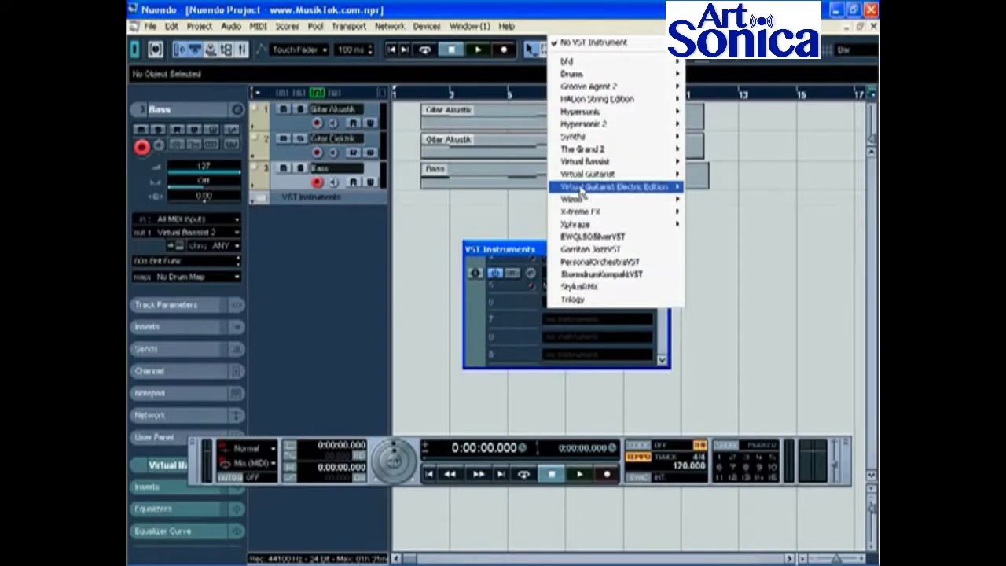
mouse_move(615, 125)
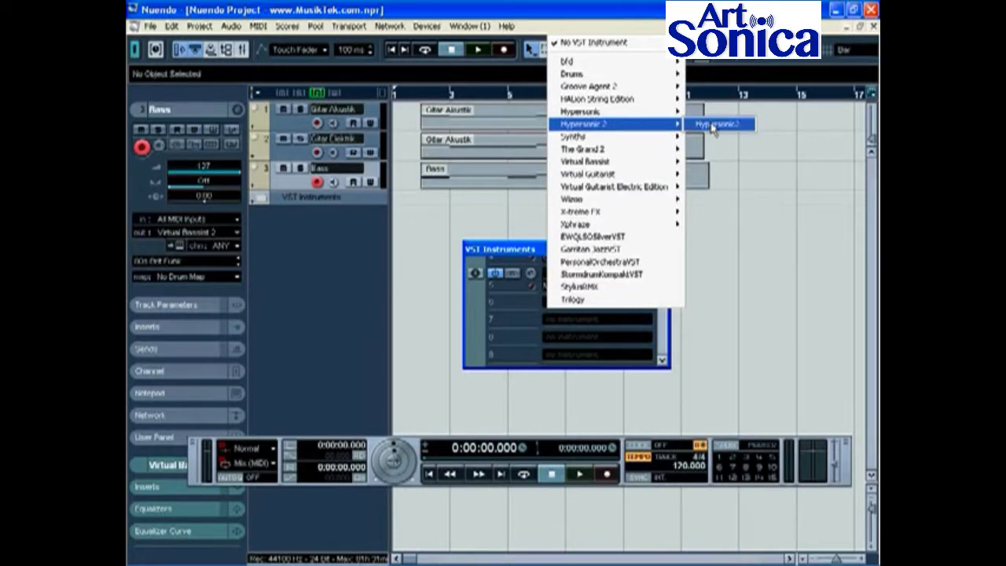
click(713, 126)
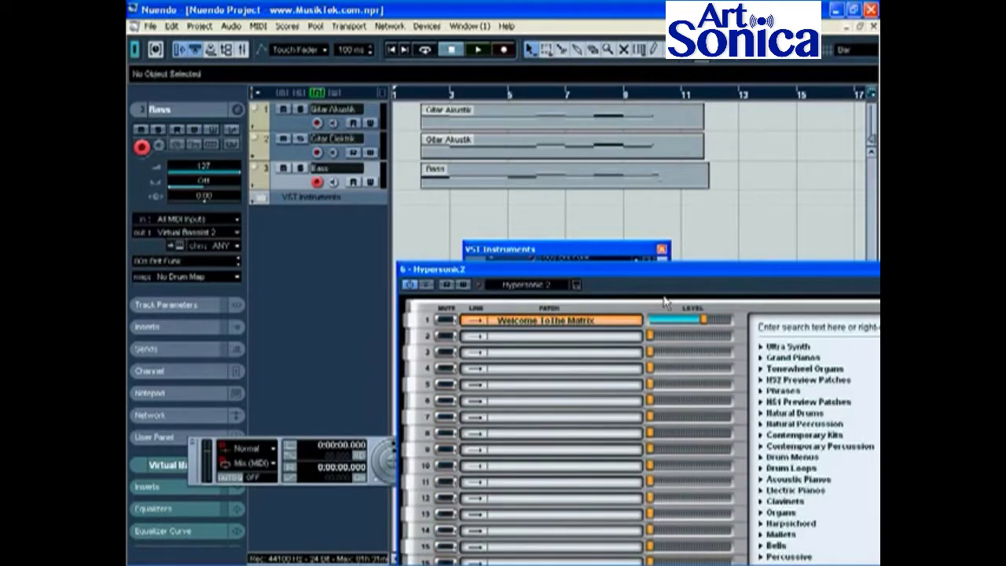
click(662, 249)
drag(685, 276, 506, 102)
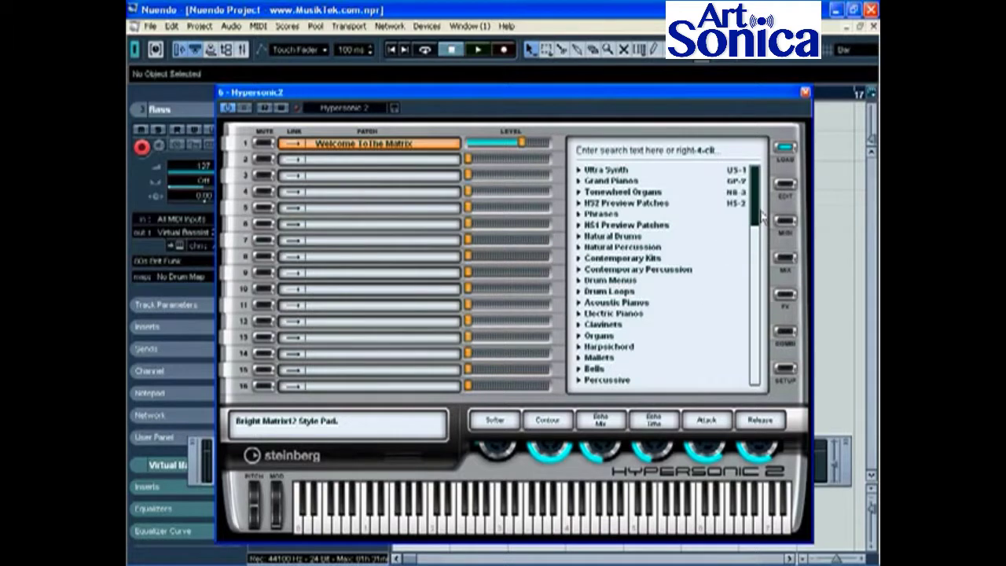
Expand the Phrases category in Hypersonic 2's patch browser, returning to the browser after opening the patch edit page
mouse_move(762, 216)
mouse_down()
mouse_move(750, 293)
mouse_move(752, 206)
mouse_up()
click(588, 219)
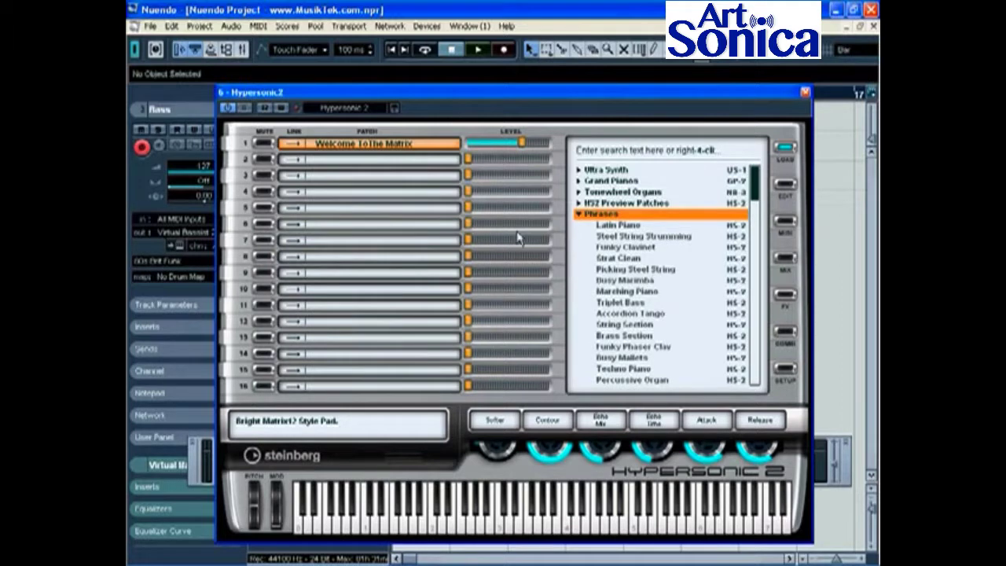
click(369, 149)
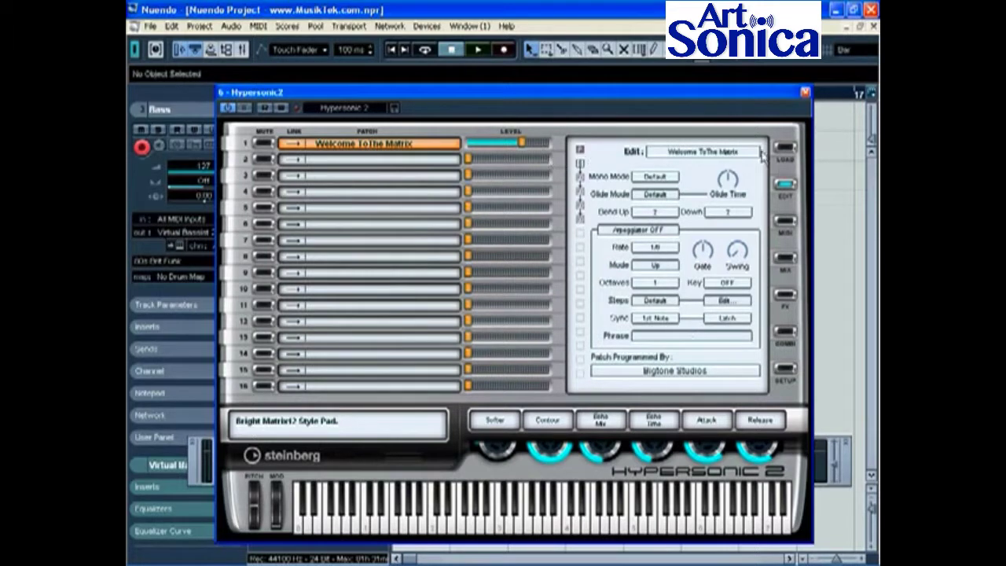
click(788, 149)
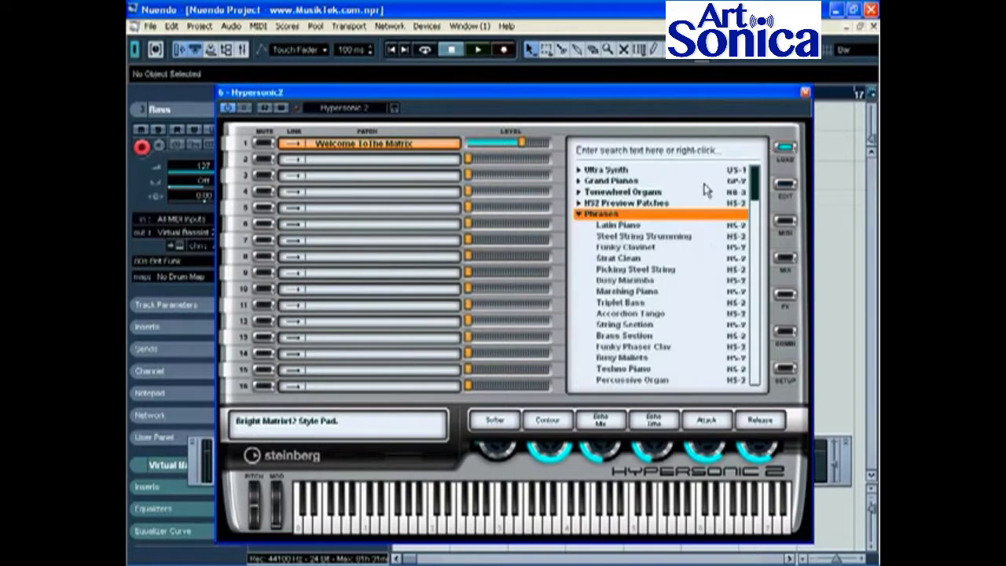
Load the Strat Clean phrase into patch slot 1 and audition it with several notes on the virtual keyboard
click(633, 259)
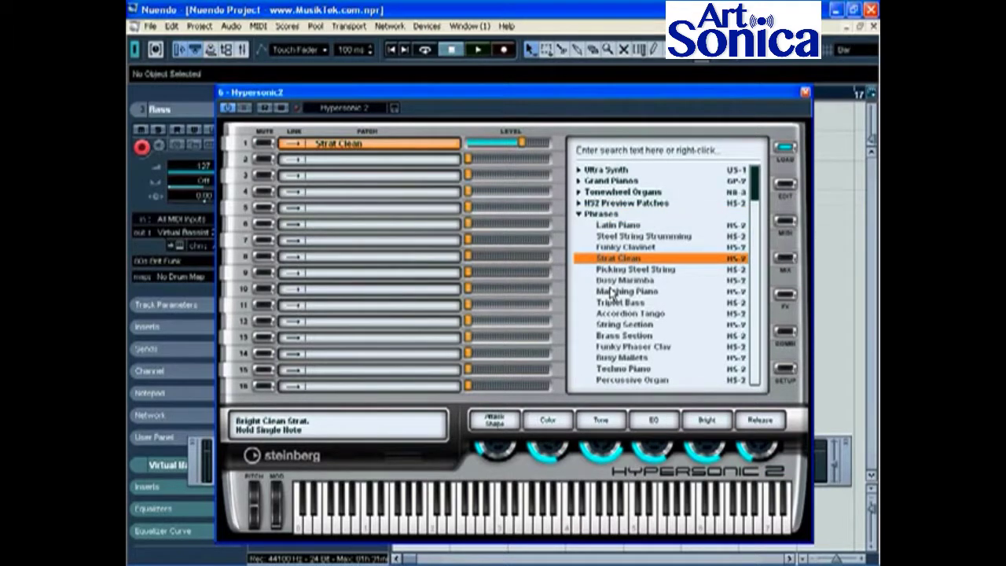
click(434, 525)
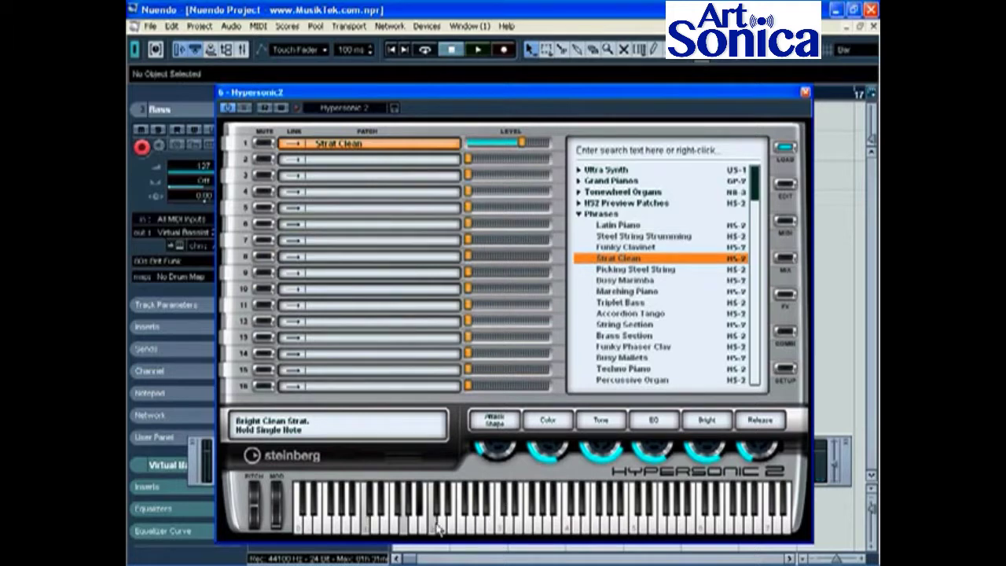
click(437, 528)
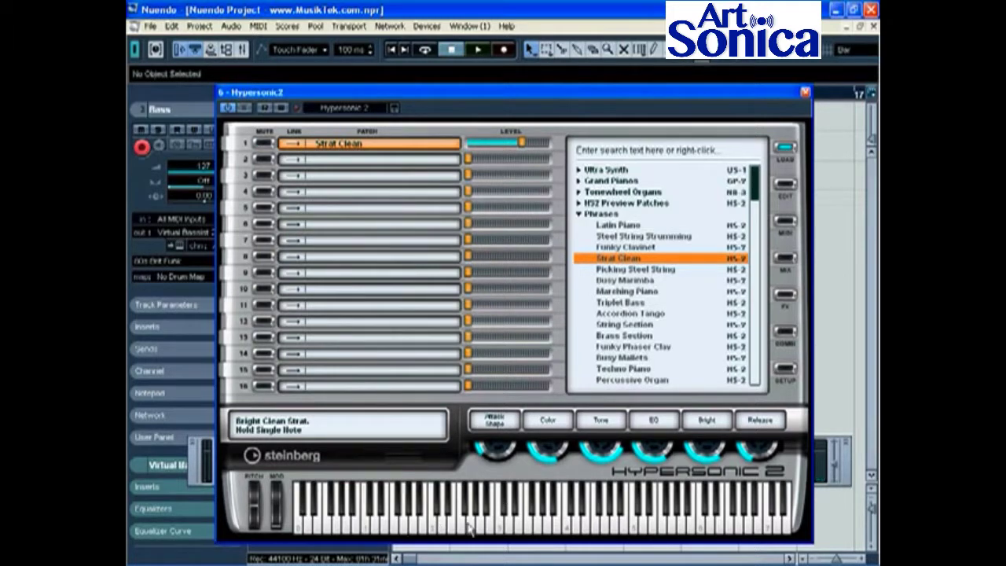
click(465, 530)
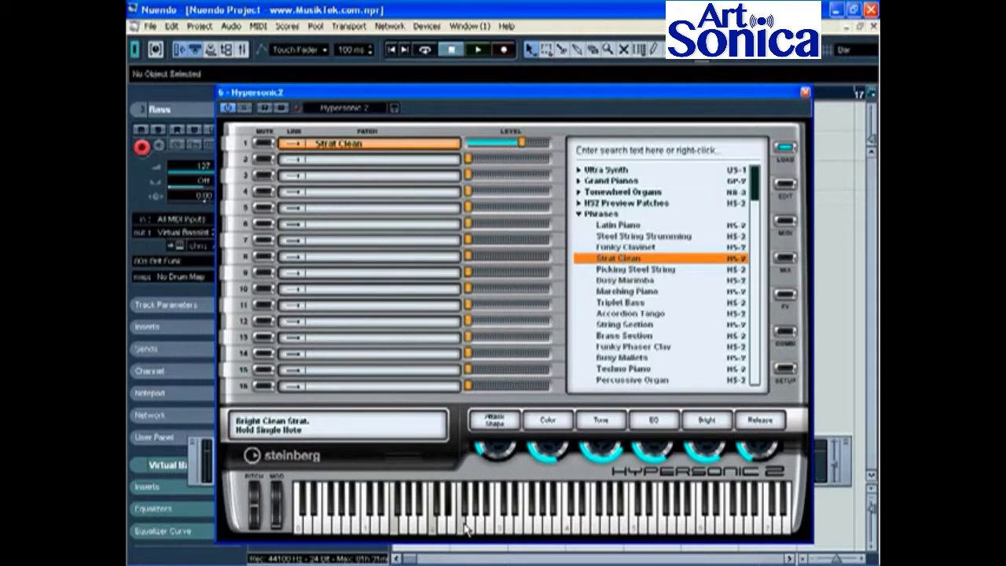
click(425, 528)
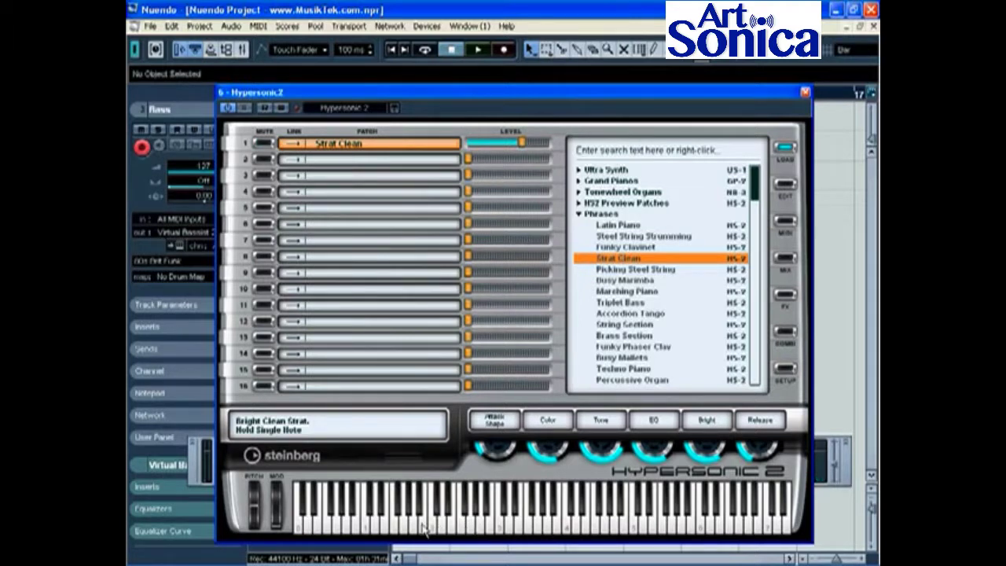
click(439, 531)
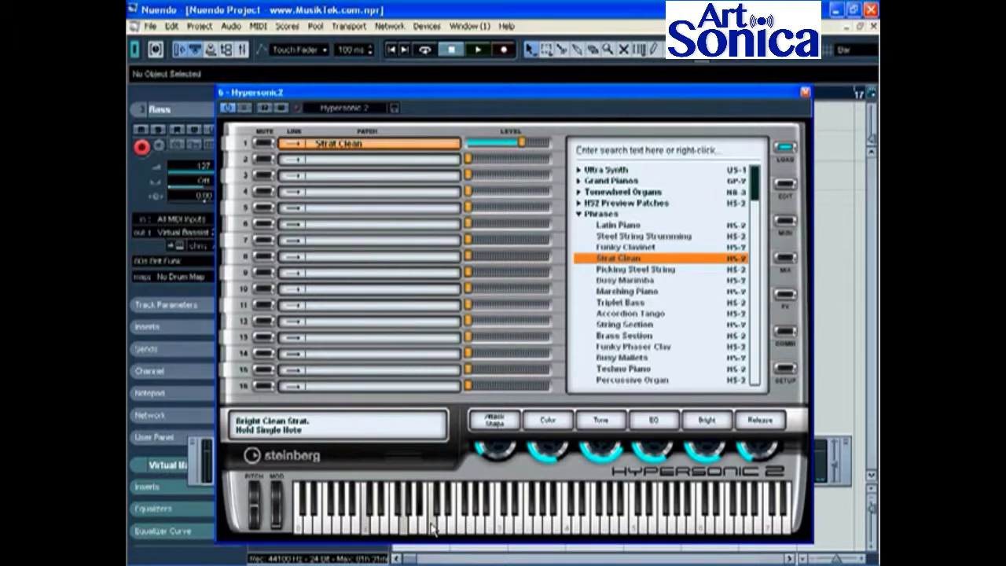
Load the Accordion Tango phrase into patch slot 1 and audition it with several notes on the virtual keyboard
click(633, 313)
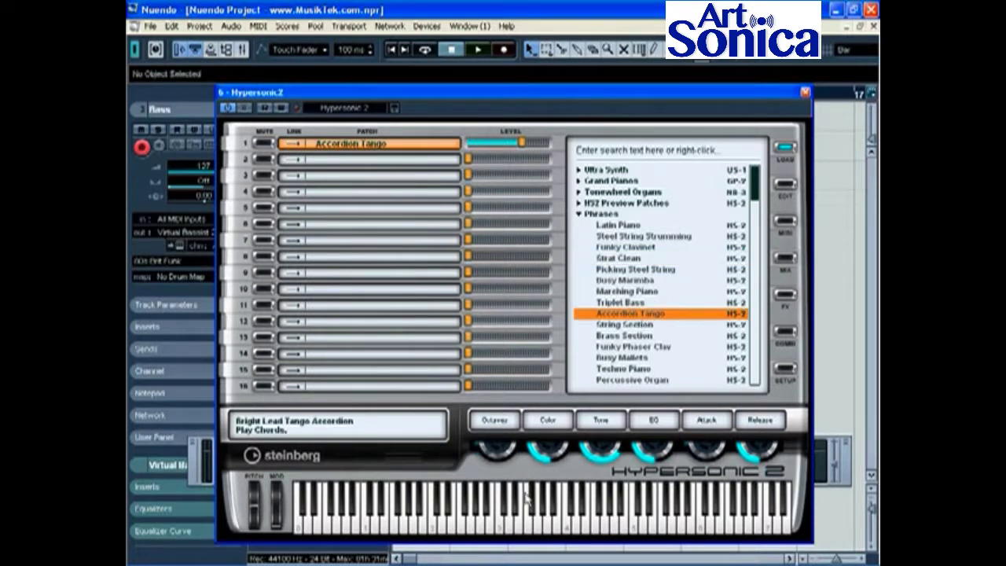
click(503, 526)
drag(503, 528, 531, 535)
click(531, 533)
click(531, 532)
click(503, 531)
click(502, 533)
Load the Funky Clavinet phrase into patch slot 1, play a test note and close the Hypersonic 2 window
click(640, 250)
click(502, 522)
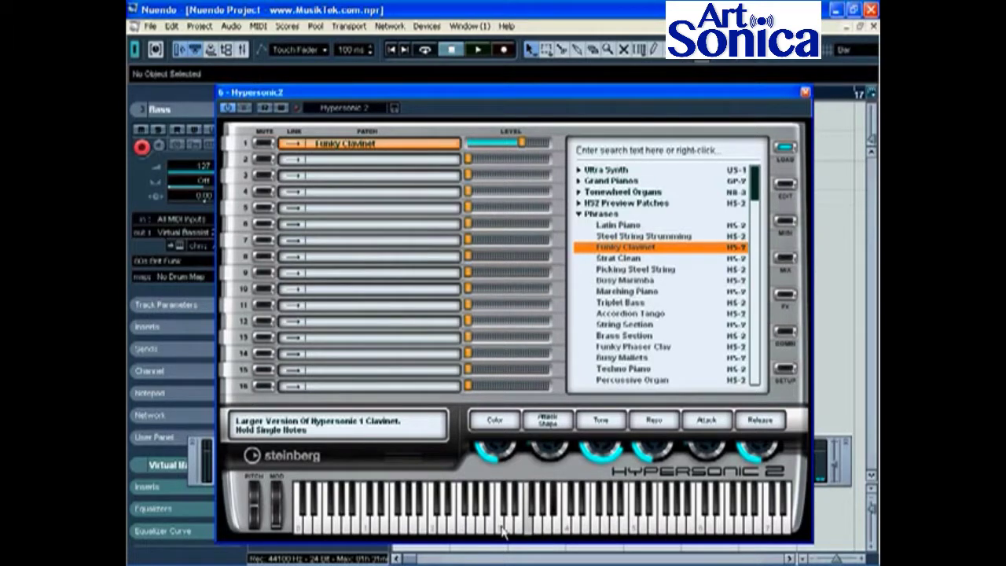
click(804, 92)
Add a MIDI track below the Bass track and name it Keyboard
right_click(307, 224)
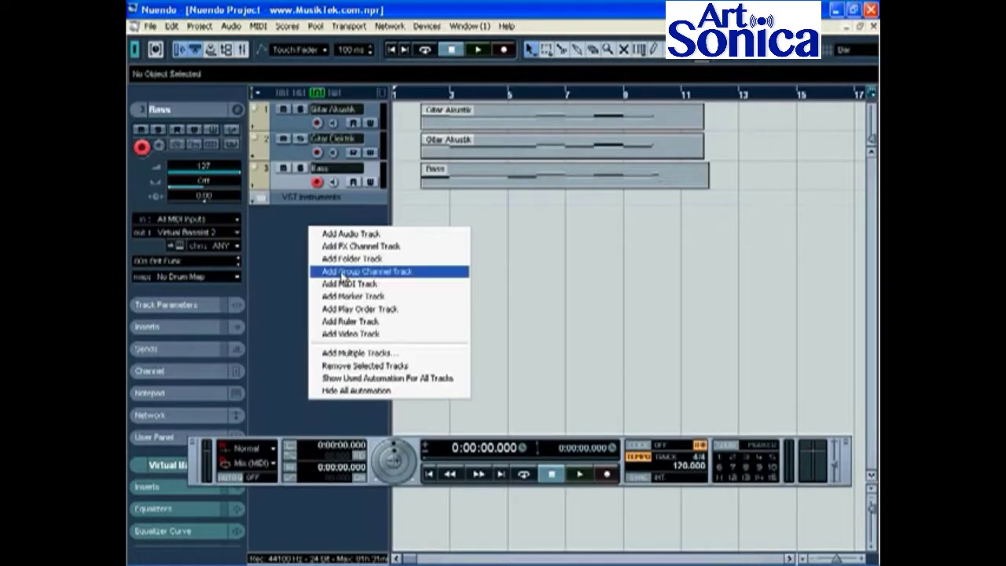
click(352, 295)
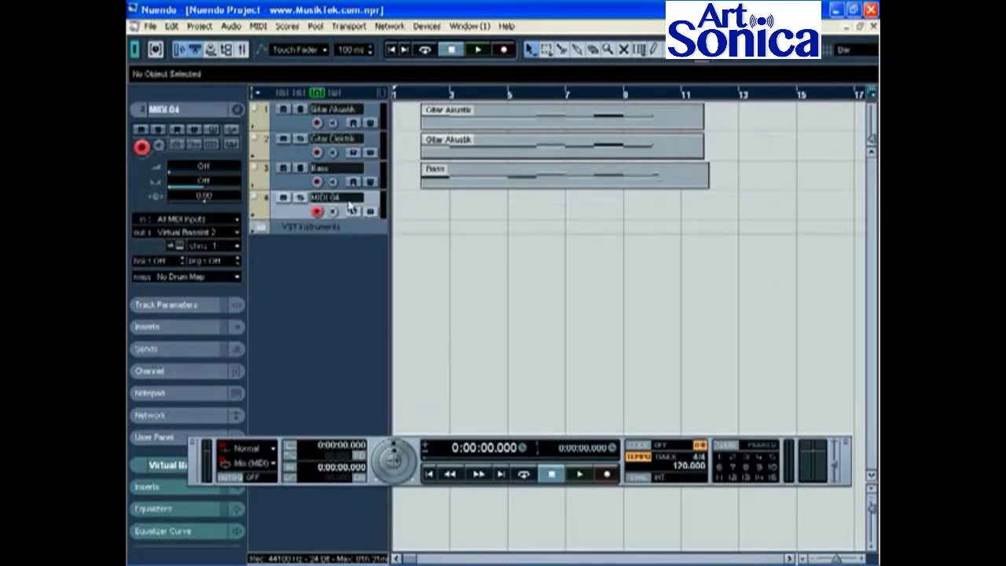
double_click(349, 201)
key(BackSpace)
key(Return)
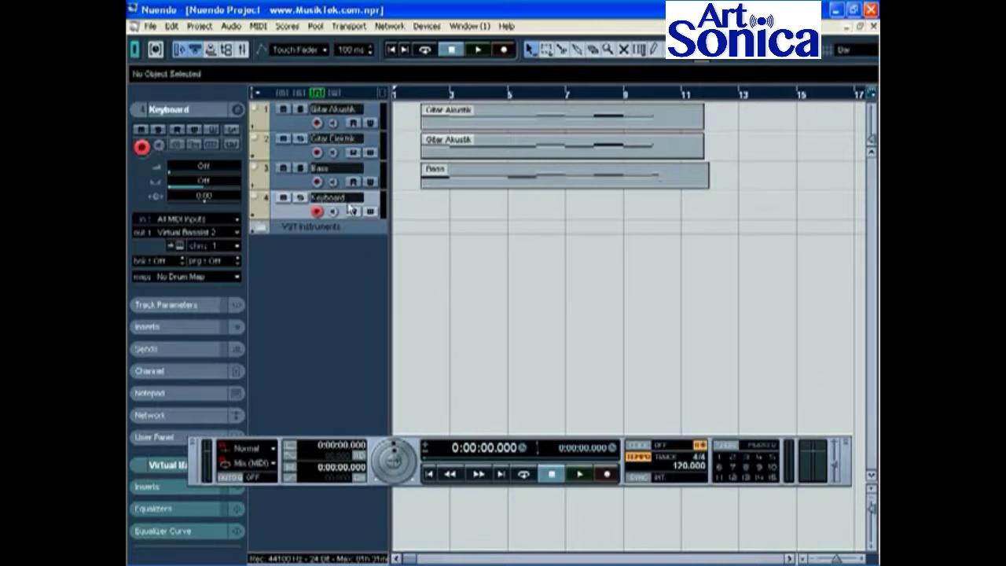
Route the Keyboard track's output to Hypersonic2 and set its volume to 127
click(237, 233)
click(222, 330)
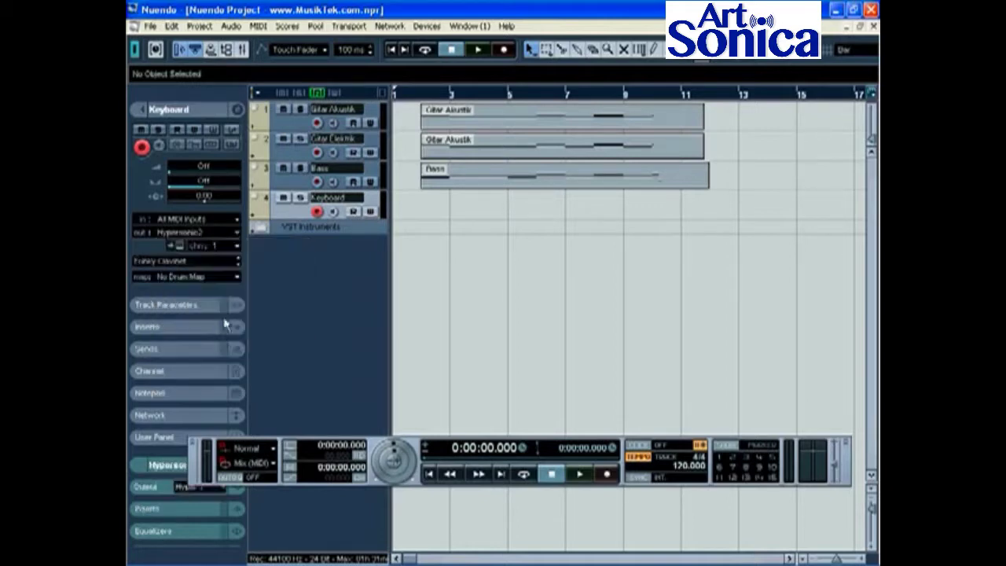
click(188, 170)
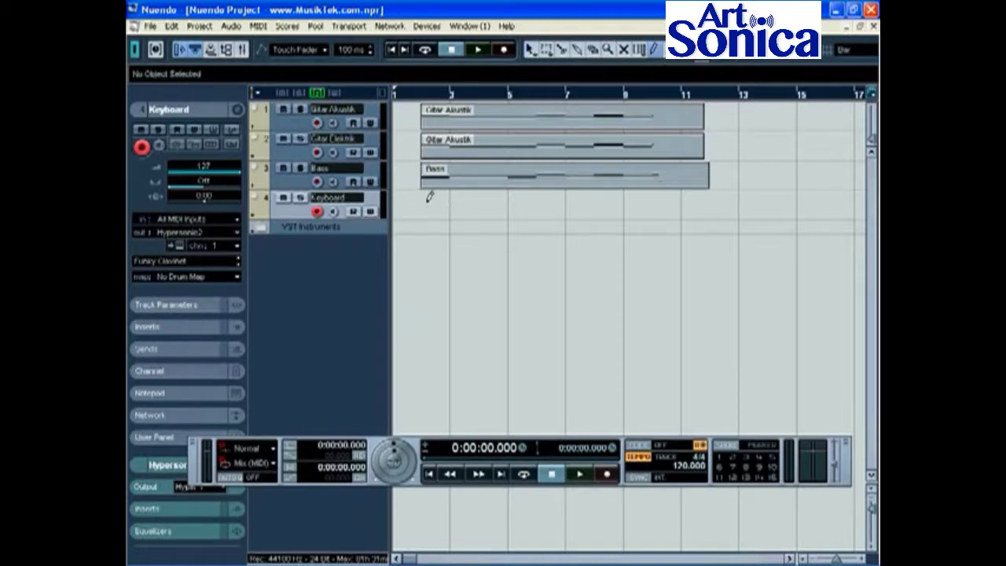
Draw an empty part on the Keyboard track from bar 2 to bar 12 and open it in the Key Editor
drag(424, 199, 705, 203)
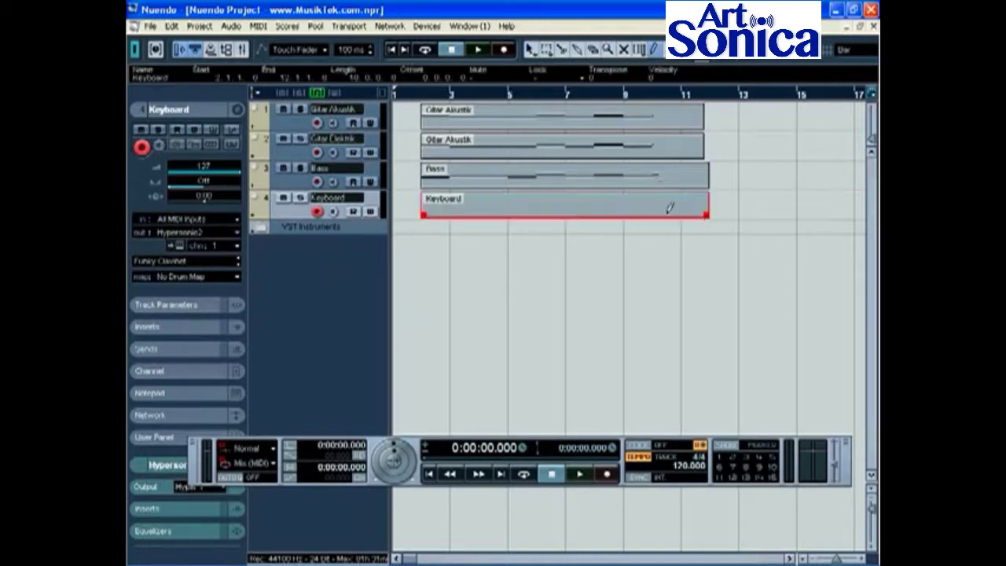
click(529, 49)
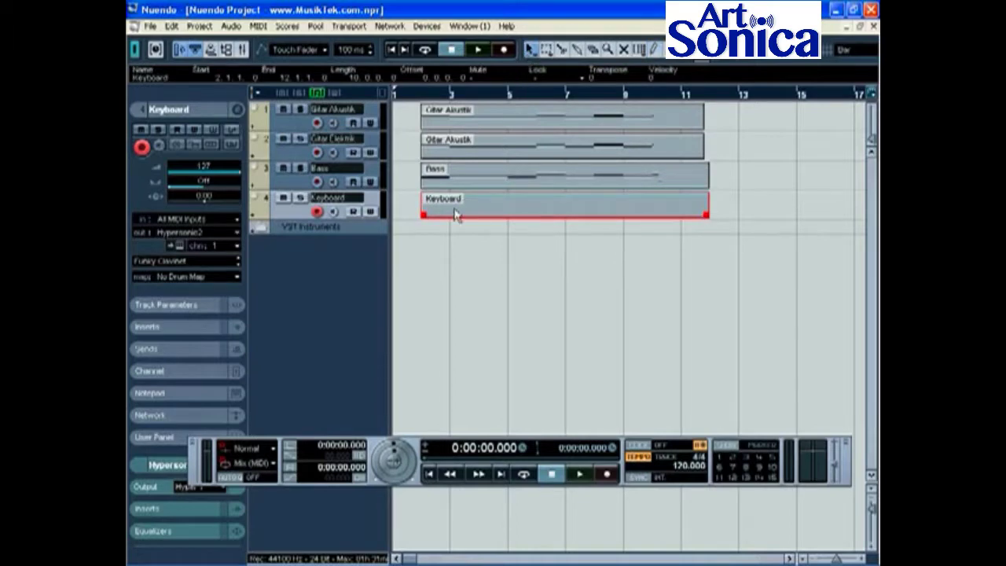
double_click(456, 214)
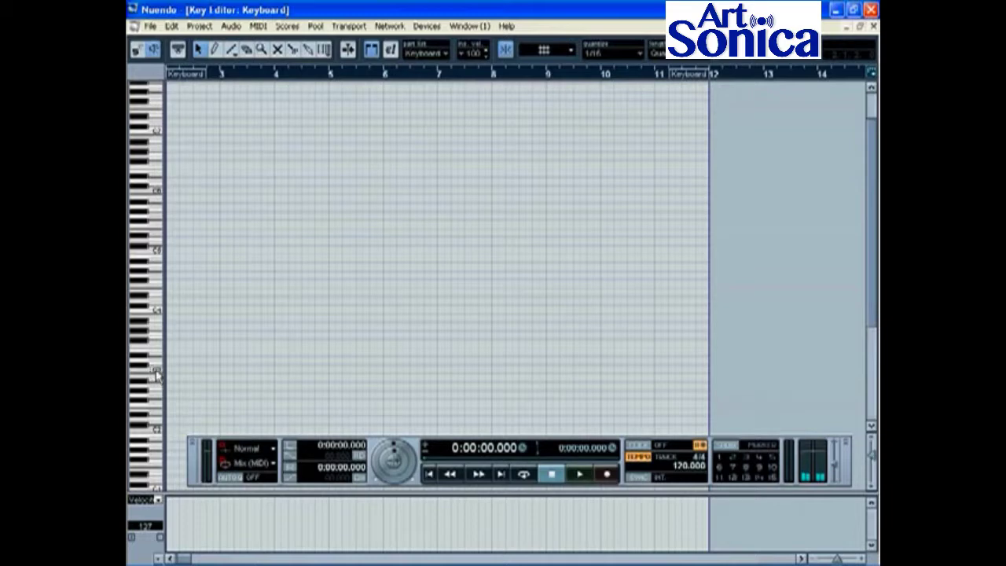
Play the existing arrangement through to about bar 10, stop playback and return to the project start
click(578, 477)
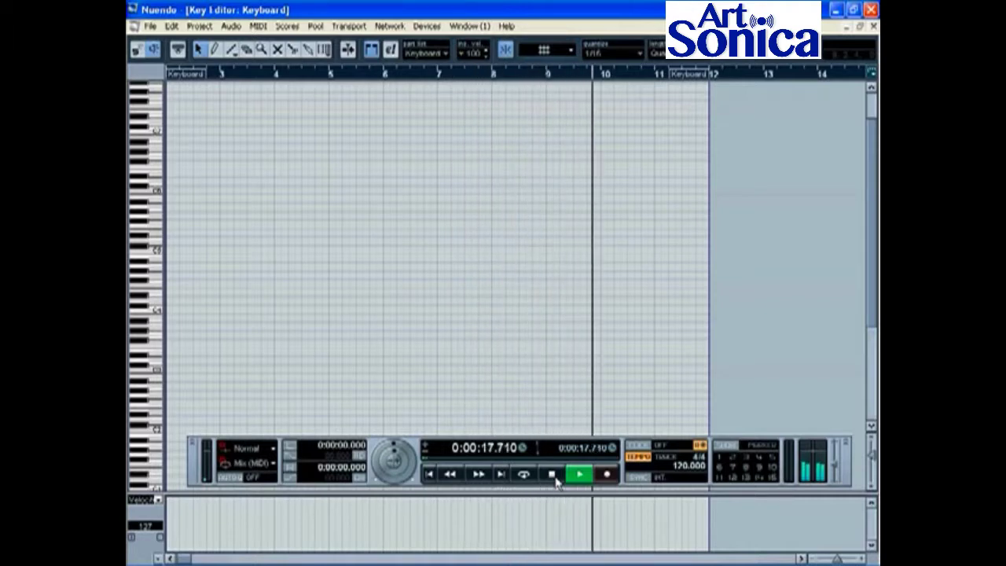
click(552, 478)
click(431, 470)
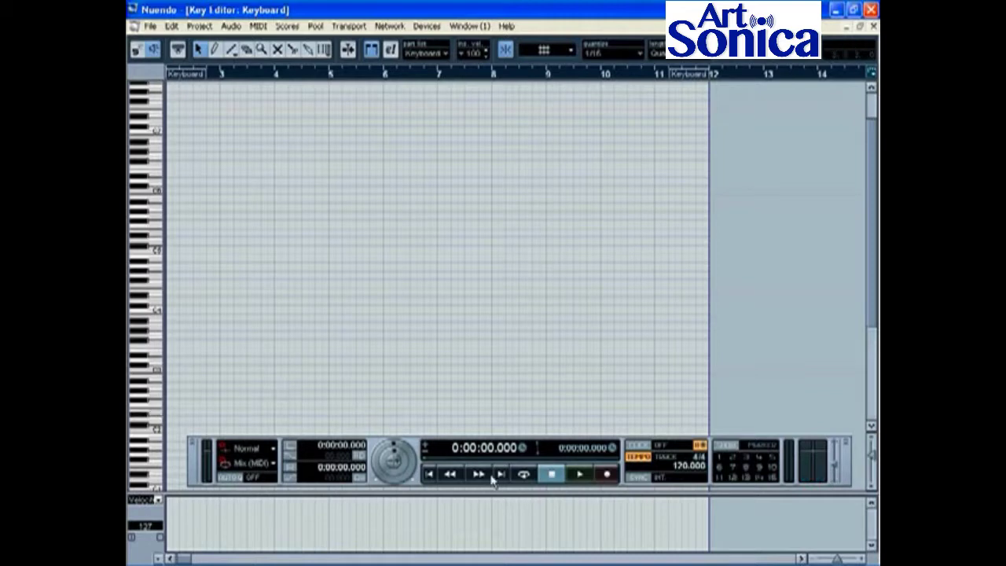
Record a line of single notes such as C3, G2 and F2 into the Keyboard part using the editor's piano keys, stopping before bar 11
click(605, 476)
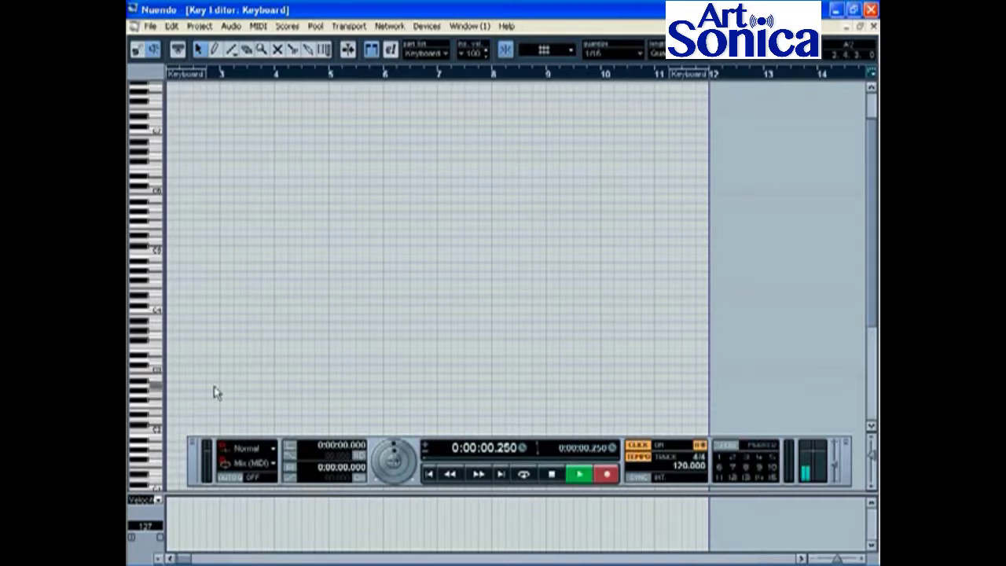
drag(159, 375, 158, 407)
drag(155, 377, 154, 377)
drag(154, 399, 155, 399)
drag(154, 389, 156, 409)
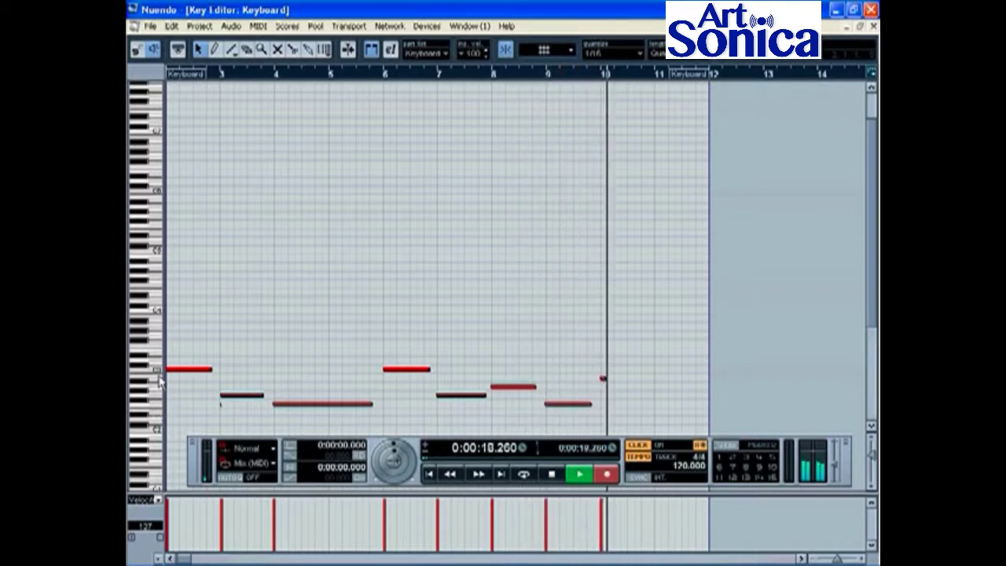
click(551, 476)
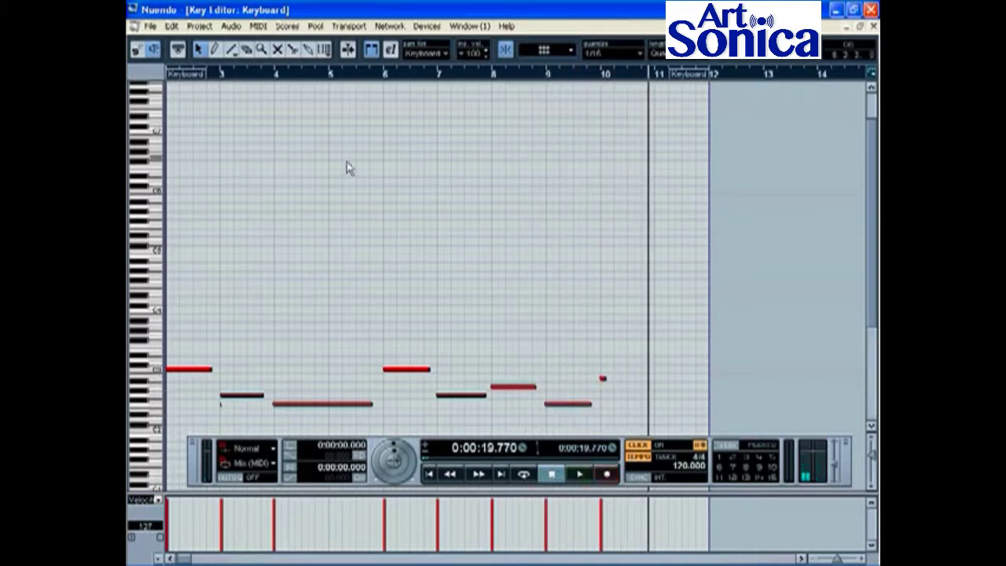
Delete the stray tiny note at bar 3 and stretch the first C3 note to end at bar 3
drag(228, 409, 198, 409)
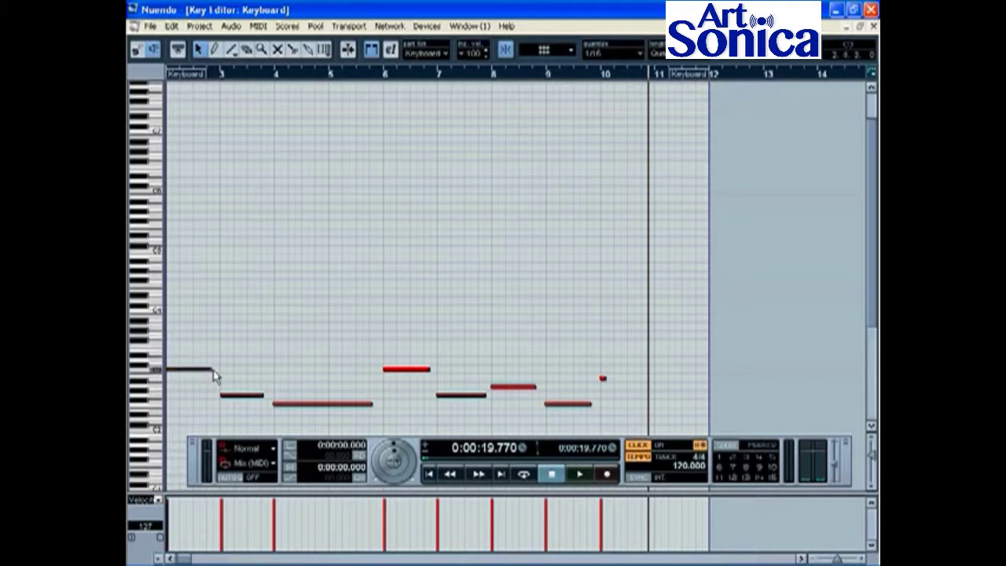
drag(219, 369, 221, 370)
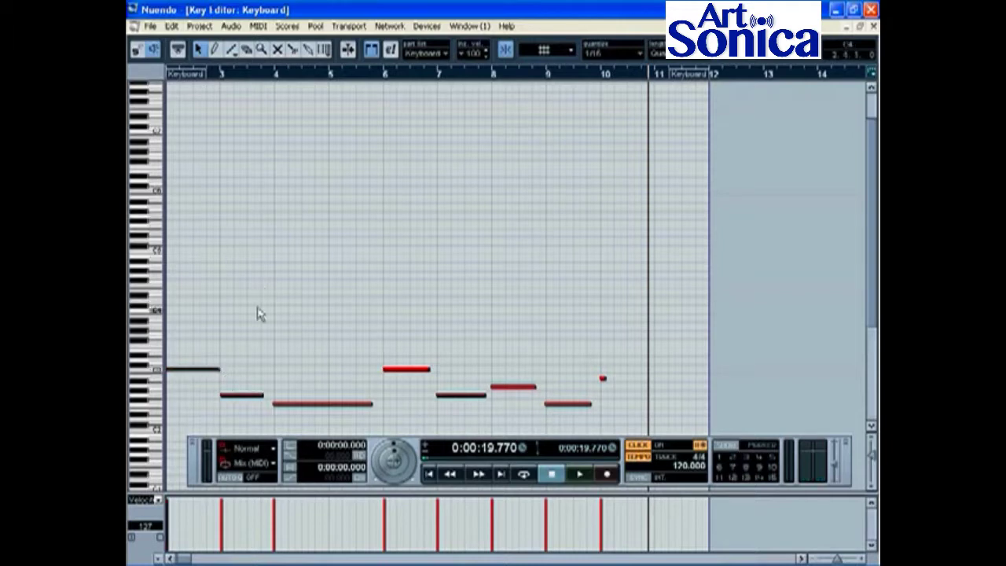
Show the note info line, lengthen the G2 note to about bar 4 and start the following F2 note at 4.1.1.0
click(178, 50)
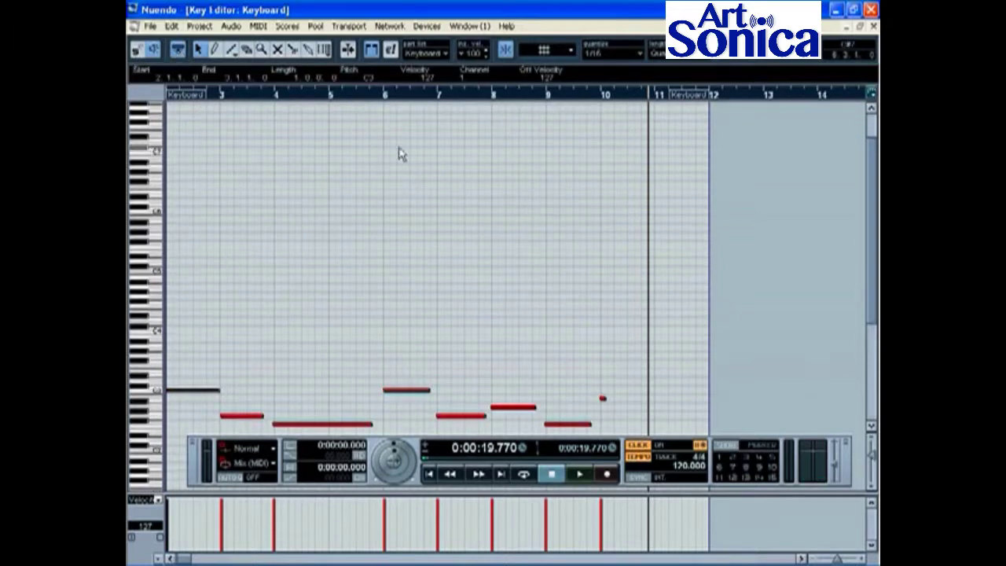
click(234, 416)
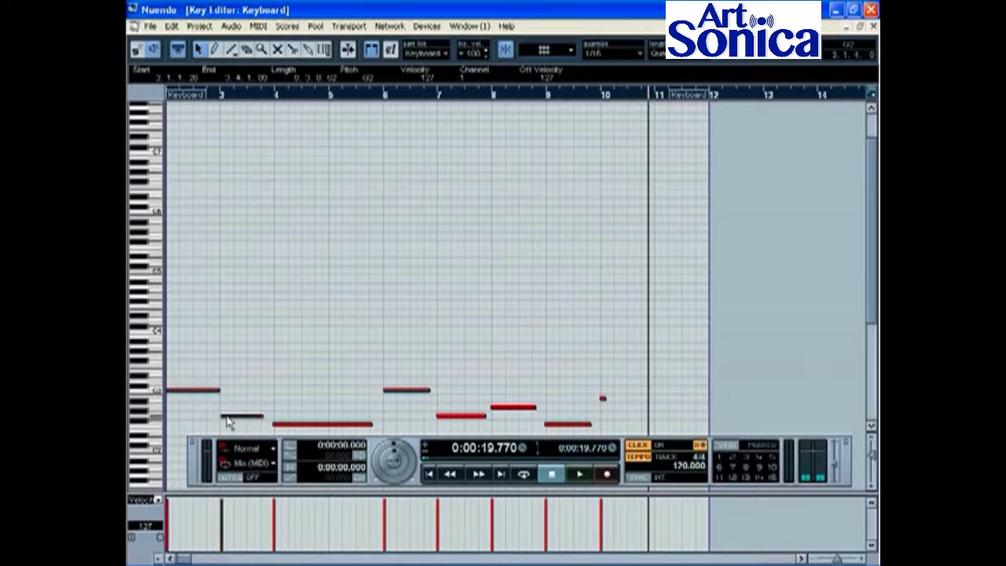
drag(228, 422, 287, 429)
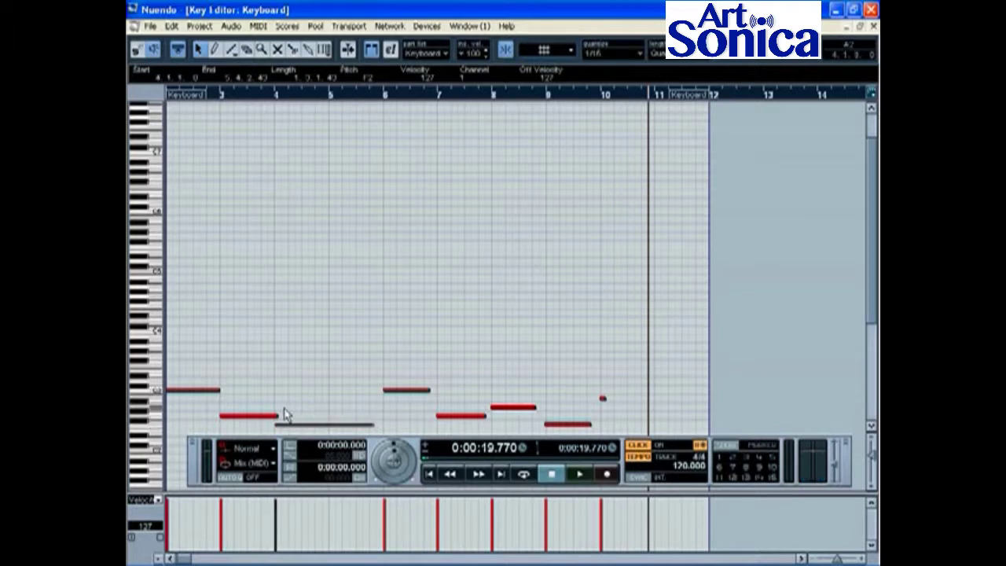
With quantize changed to 1/1 for the second edit, end the G2 note at 4.1.1.0 and the following F2 note at 6.1.1.0
click(275, 415)
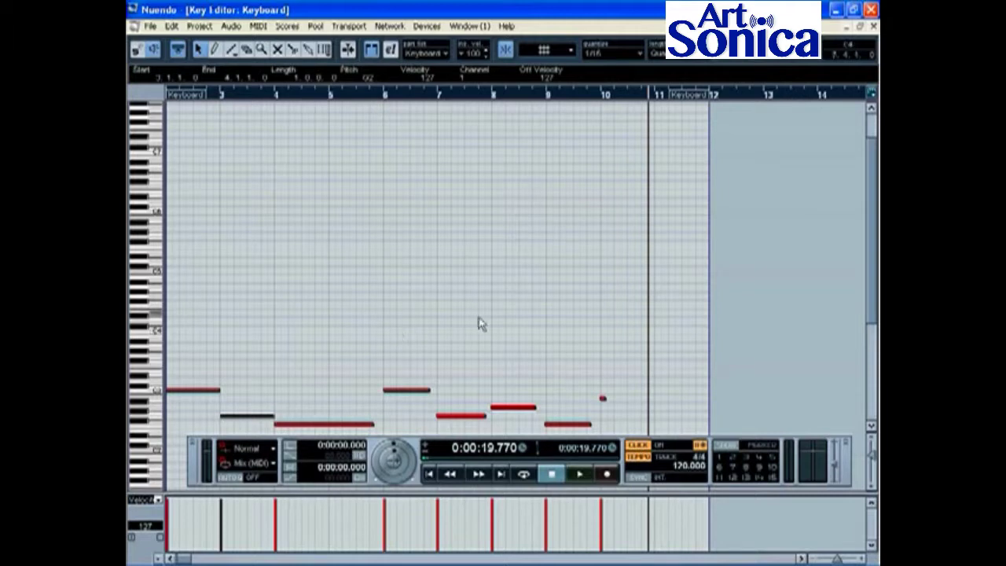
click(641, 57)
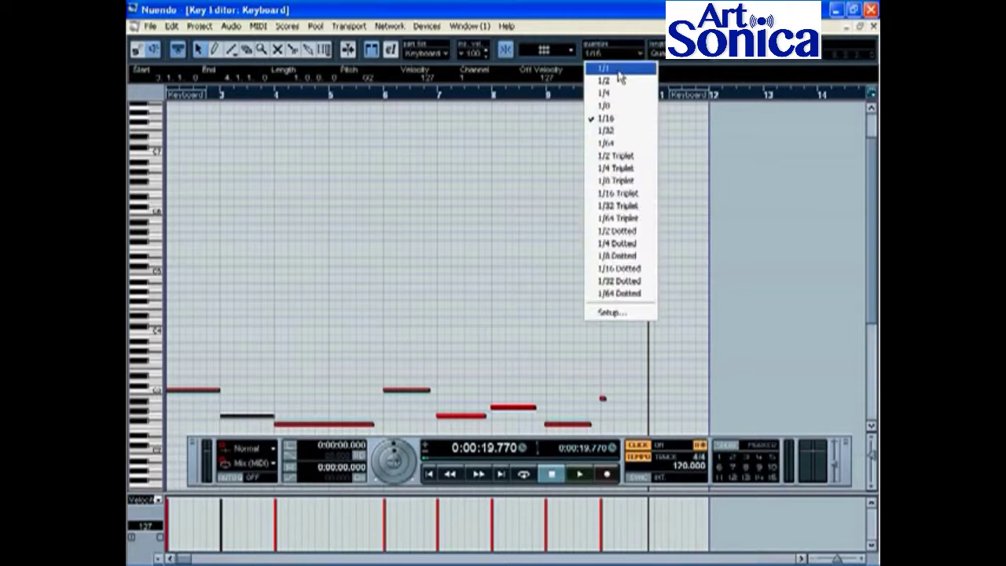
click(609, 102)
drag(373, 422, 383, 424)
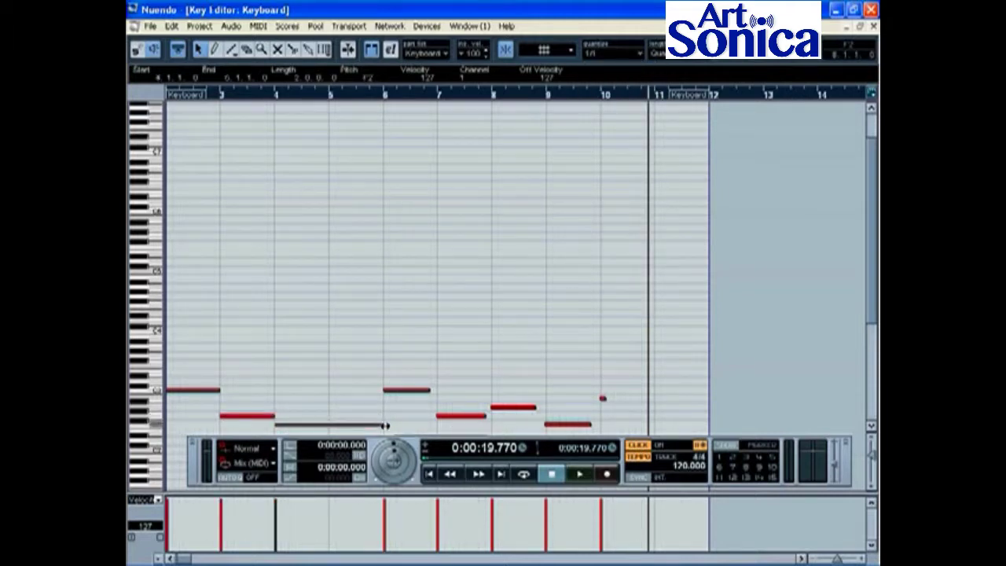
Align the C3, G2, A2 and F2 notes between bars 6 and 10 to the bar lines so each fills one whole bar
drag(424, 389, 481, 415)
click(449, 417)
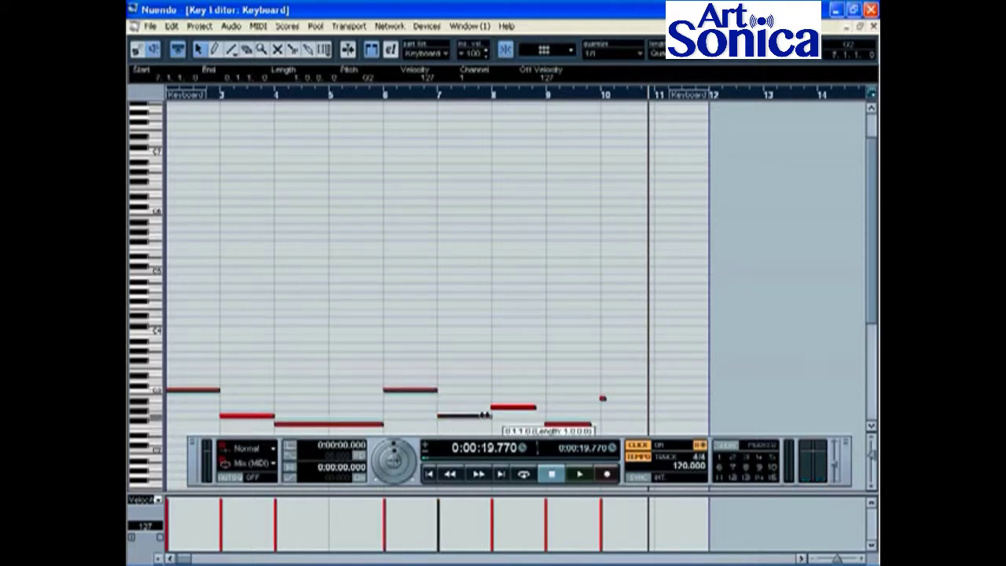
click(507, 409)
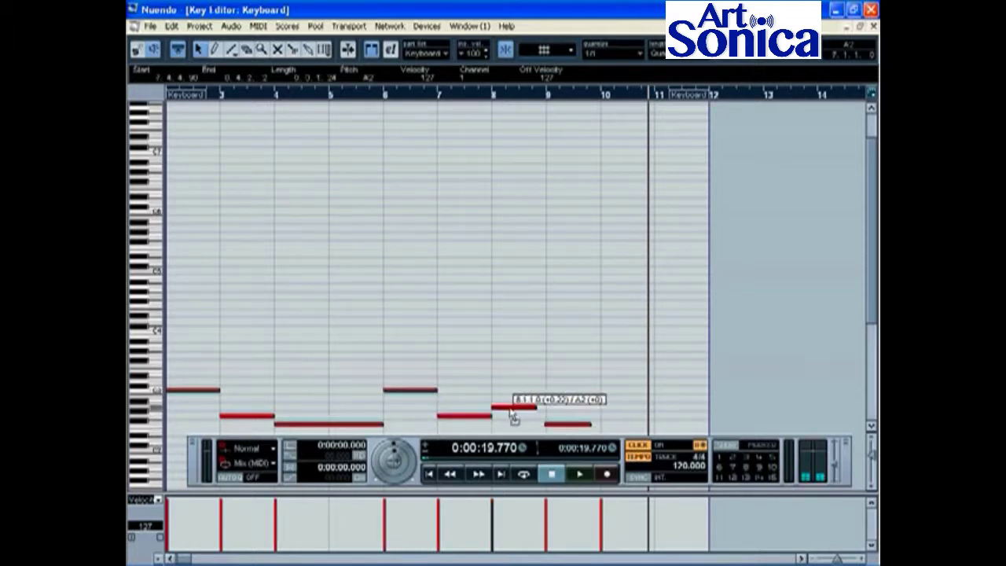
drag(536, 407, 547, 407)
click(555, 426)
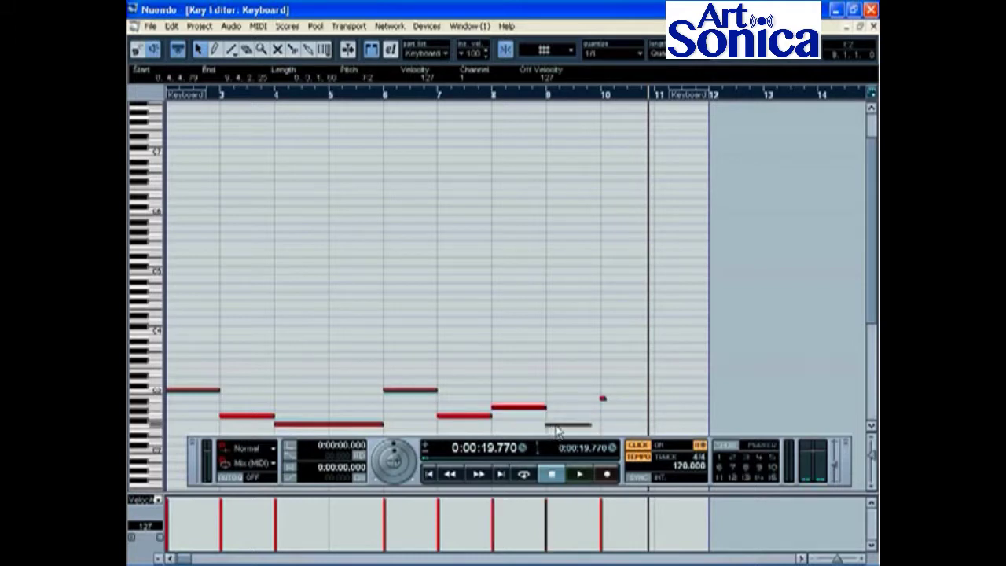
click(556, 426)
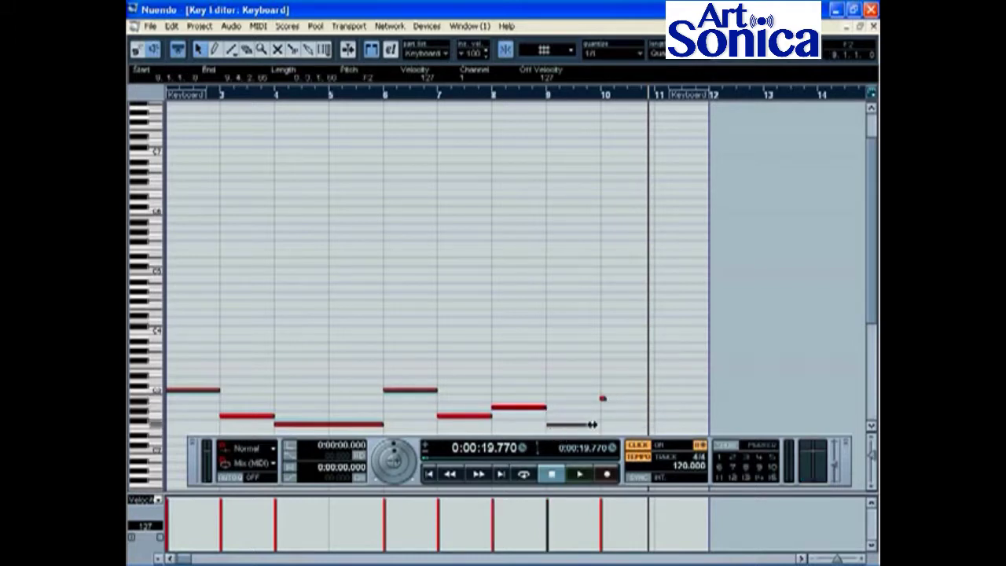
Turn off the metronome click and play the part from the project start, stopping after bar 10
click(430, 474)
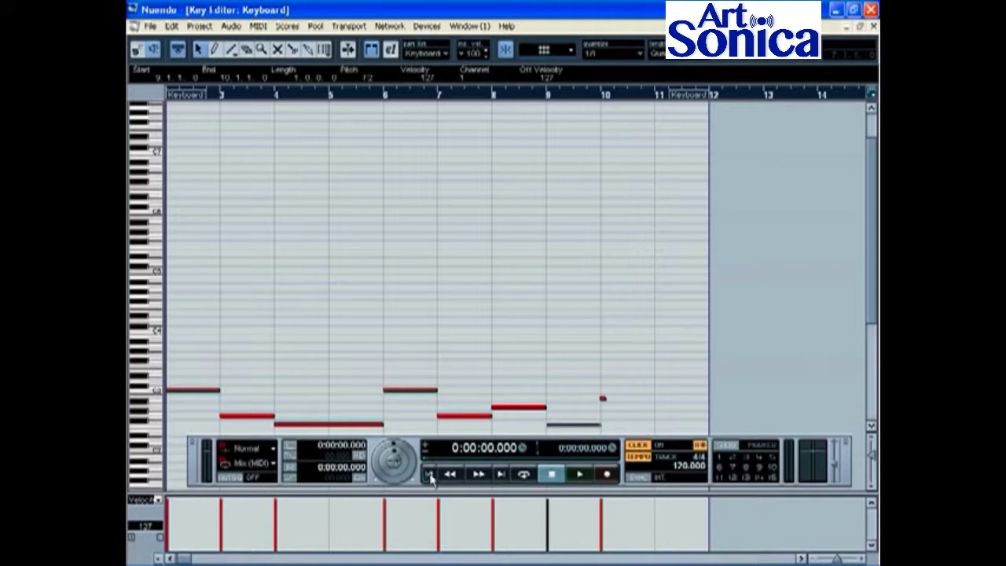
click(642, 449)
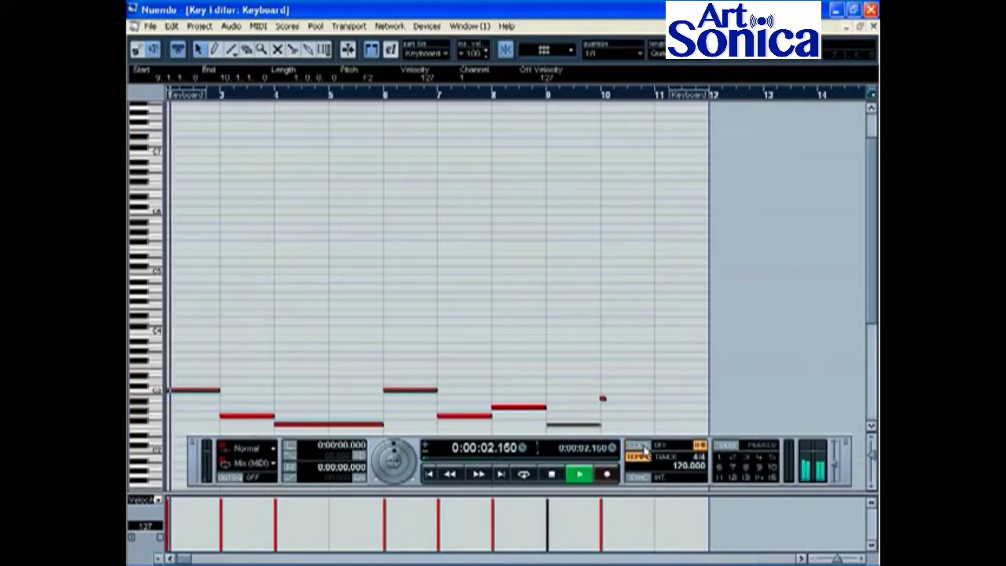
click(552, 474)
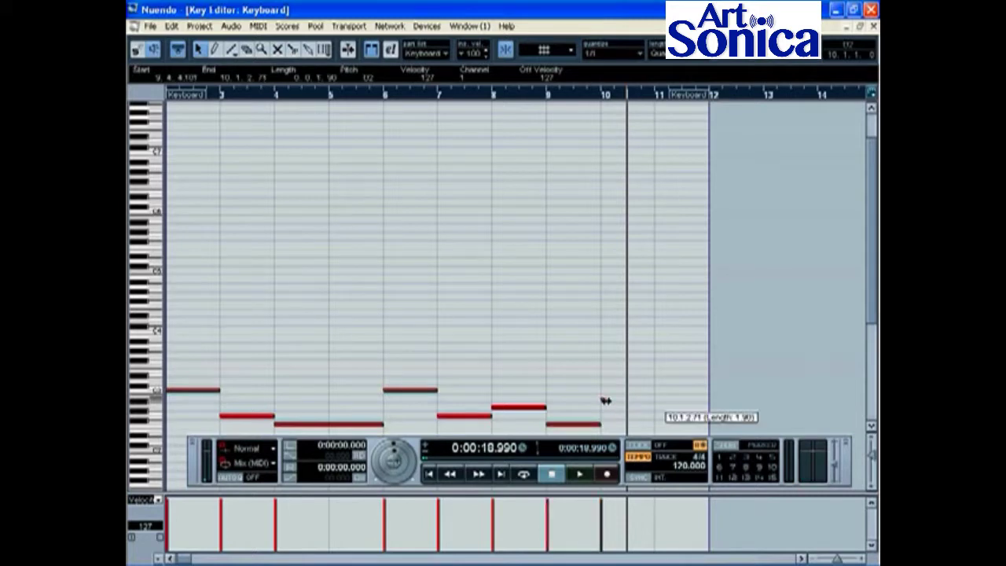
Move the short last note to C3 at 10.1.1.0, return to the project start and close the Key Editor
click(603, 391)
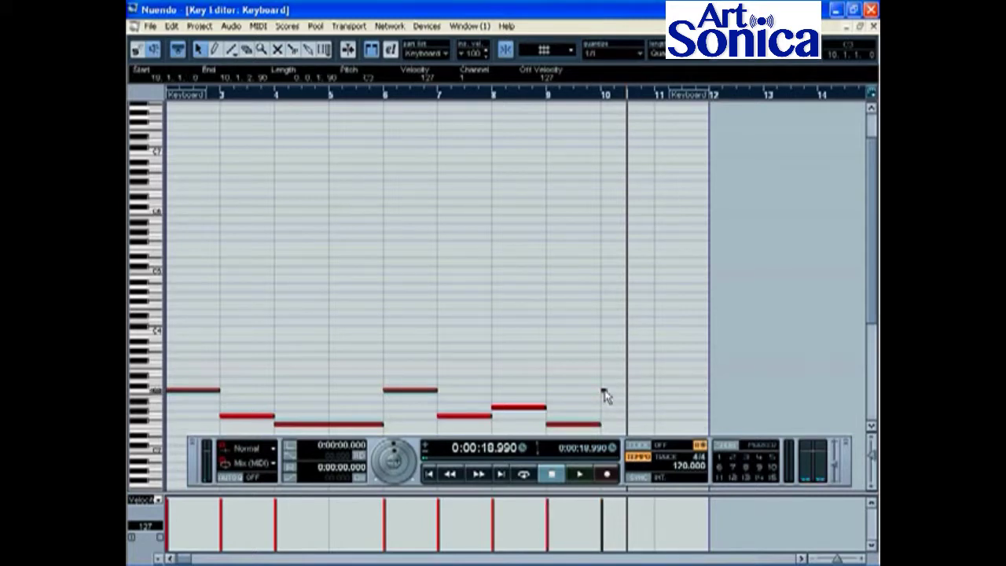
click(436, 475)
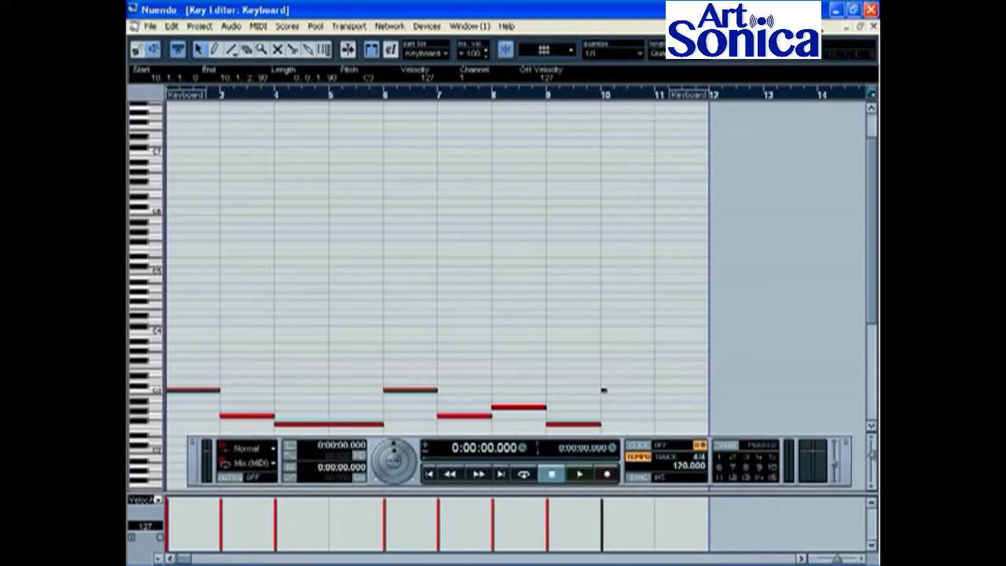
click(875, 26)
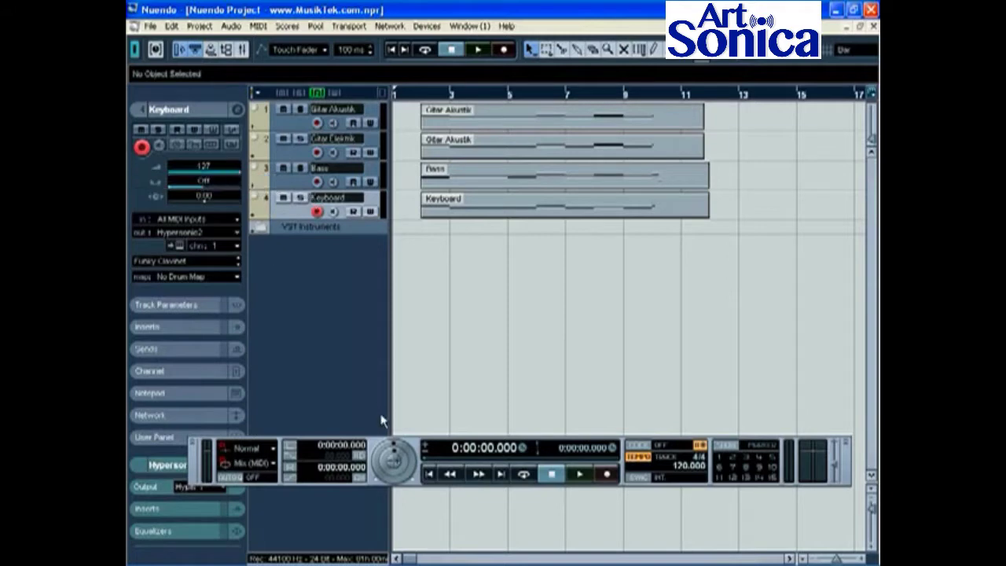
Play the full arrangement while lowering the Keyboard track's volume to 117, then stop and return to the project start
click(581, 479)
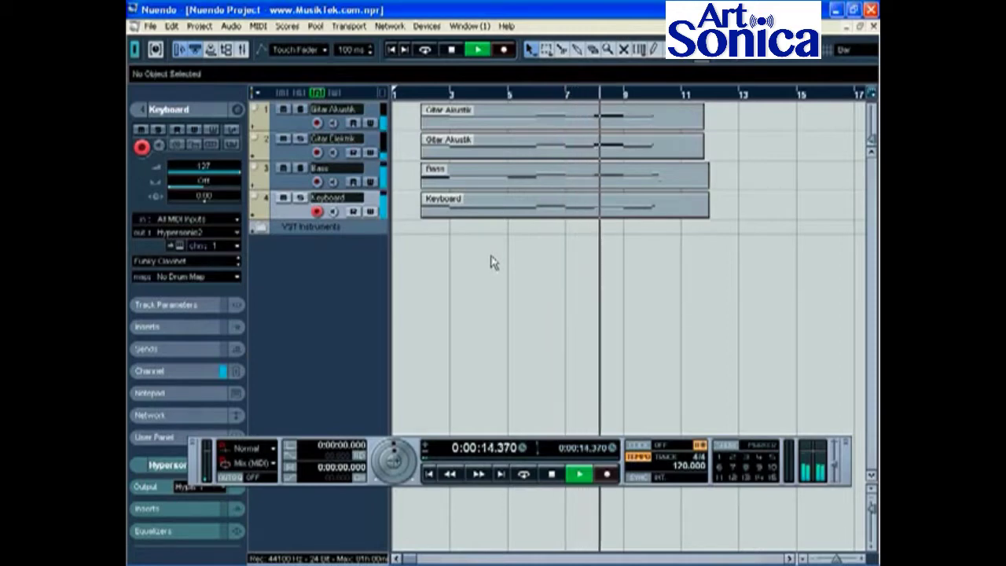
drag(228, 171, 253, 191)
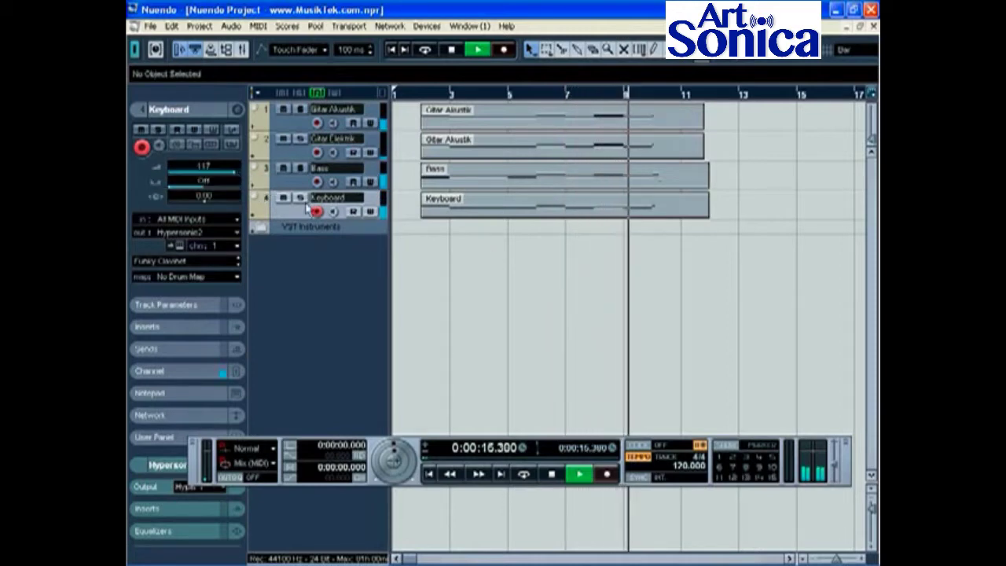
click(552, 473)
click(428, 474)
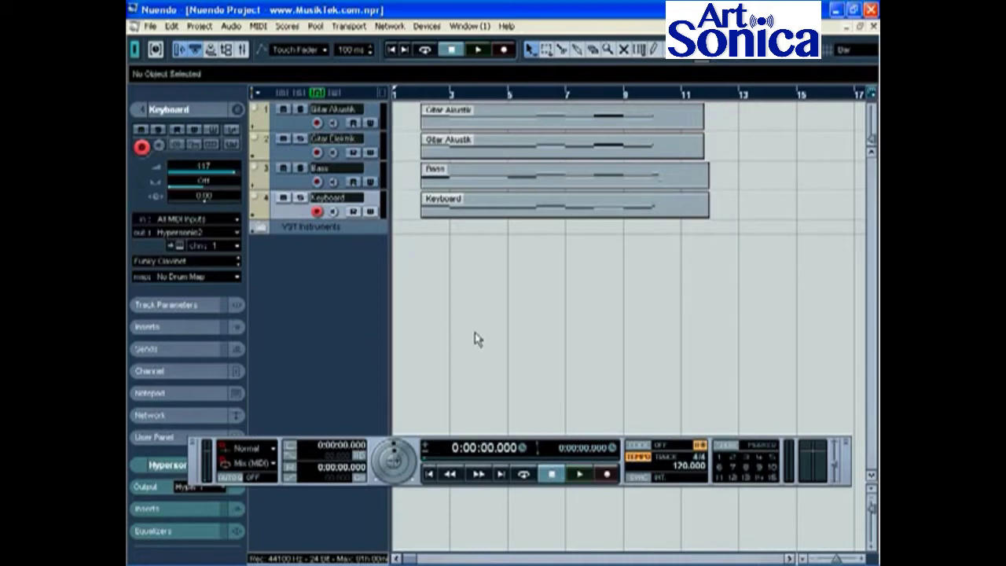